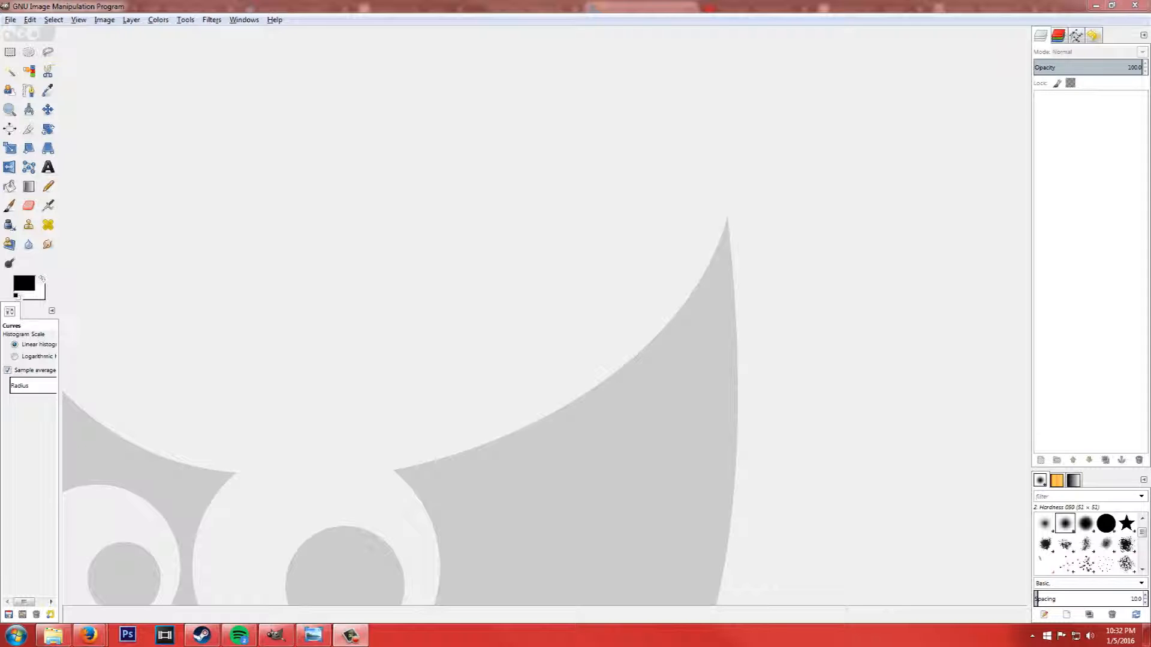
Step: Open the Fire photo from the To edit pictures folder as an image in GIMP
{"action": "left_click", "coordinate": [53, 635]}
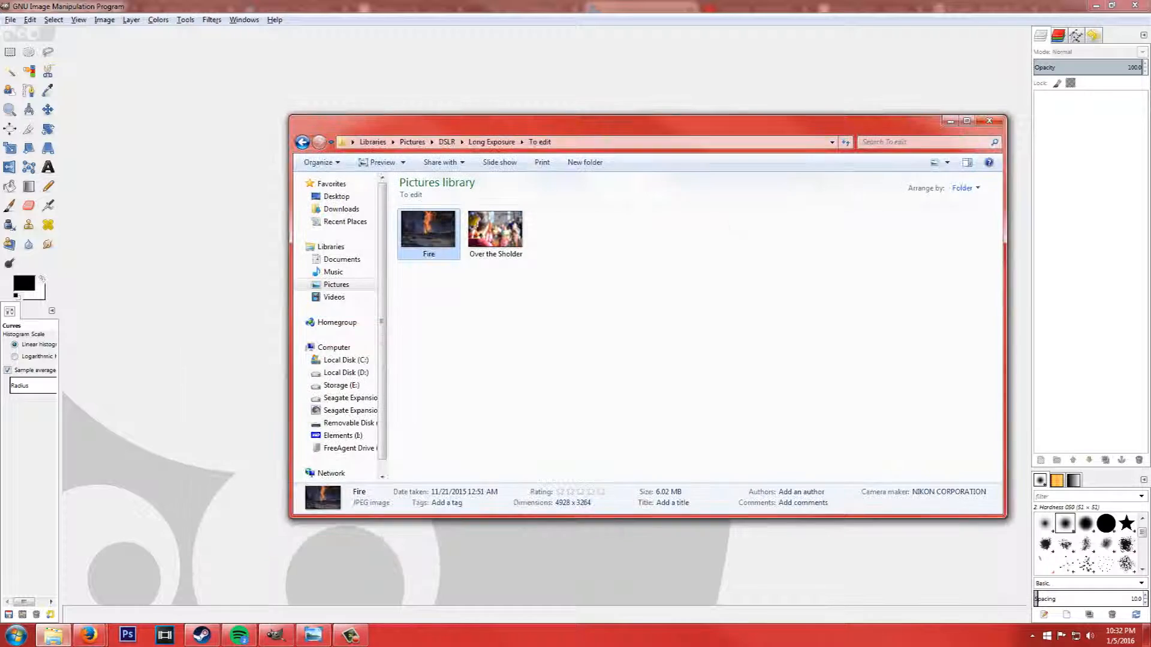
{"action": "mouse_move", "coordinate": [599, 123]}
{"action": "left_mouse_down"}
{"action": "mouse_move", "coordinate": [730, 103]}
{"action": "mouse_move", "coordinate": [742, 82]}
{"action": "mouse_move", "coordinate": [734, 53]}
{"action": "mouse_move", "coordinate": [746, 44]}
{"action": "mouse_move", "coordinate": [738, 56]}
{"action": "left_mouse_up"}
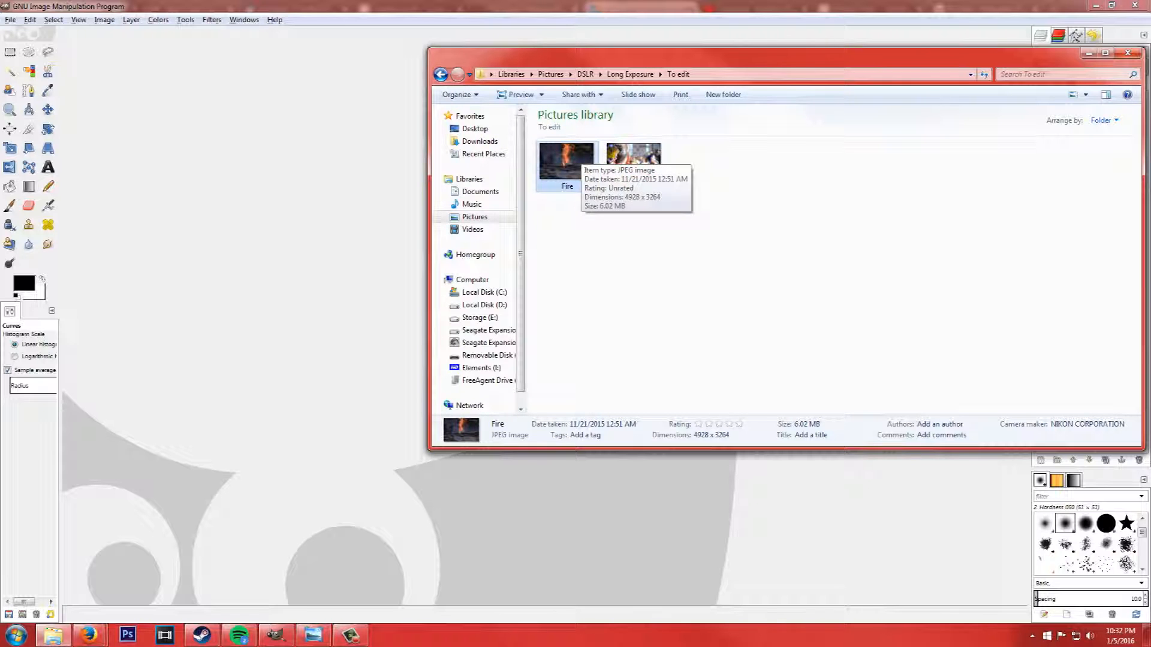
{"action": "left_click_drag", "start_coordinate": [569, 164], "coordinate": [239, 300]}
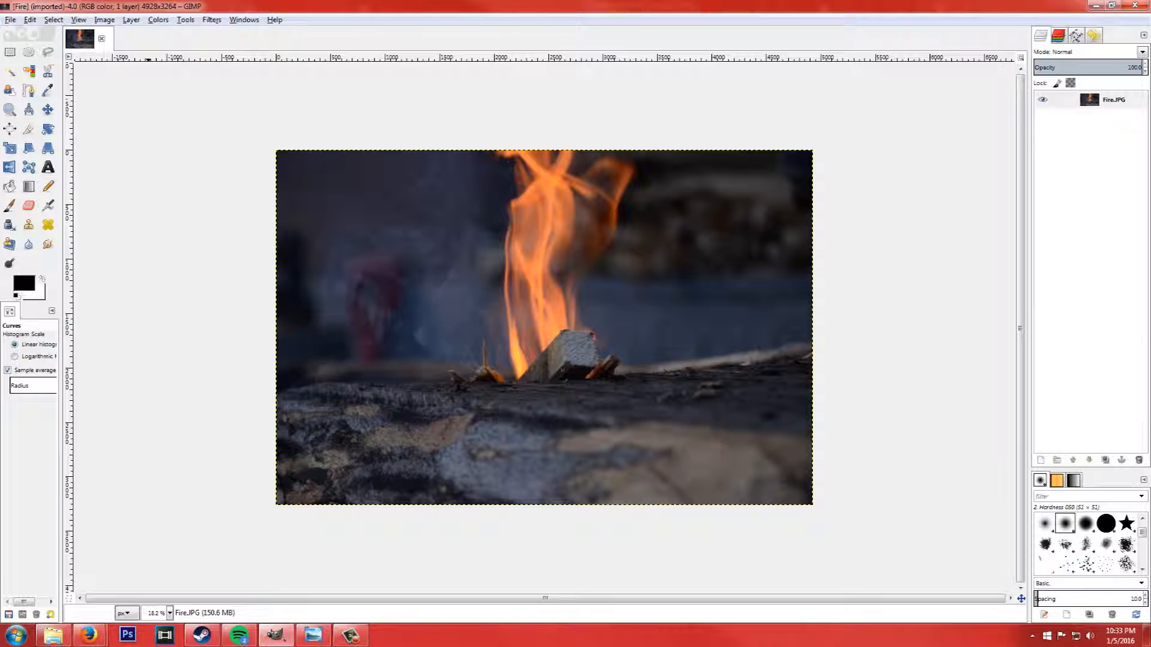
{"action": "key", "text": "alt+c"}
{"action": "key", "text": "Down"}
{"action": "key", "text": "Down"}
{"action": "key", "text": "Down"}
{"action": "key", "text": "Down"}
{"action": "key", "text": "Down"}
{"action": "key", "text": "Down"}
{"action": "key", "text": "Down"}
{"action": "key", "text": "Up"}
{"action": "key", "text": "Up"}
{"action": "key", "text": "Up"}
{"action": "key", "text": "Up"}
{"action": "key", "text": "Up"}
{"action": "key", "text": "Up"}
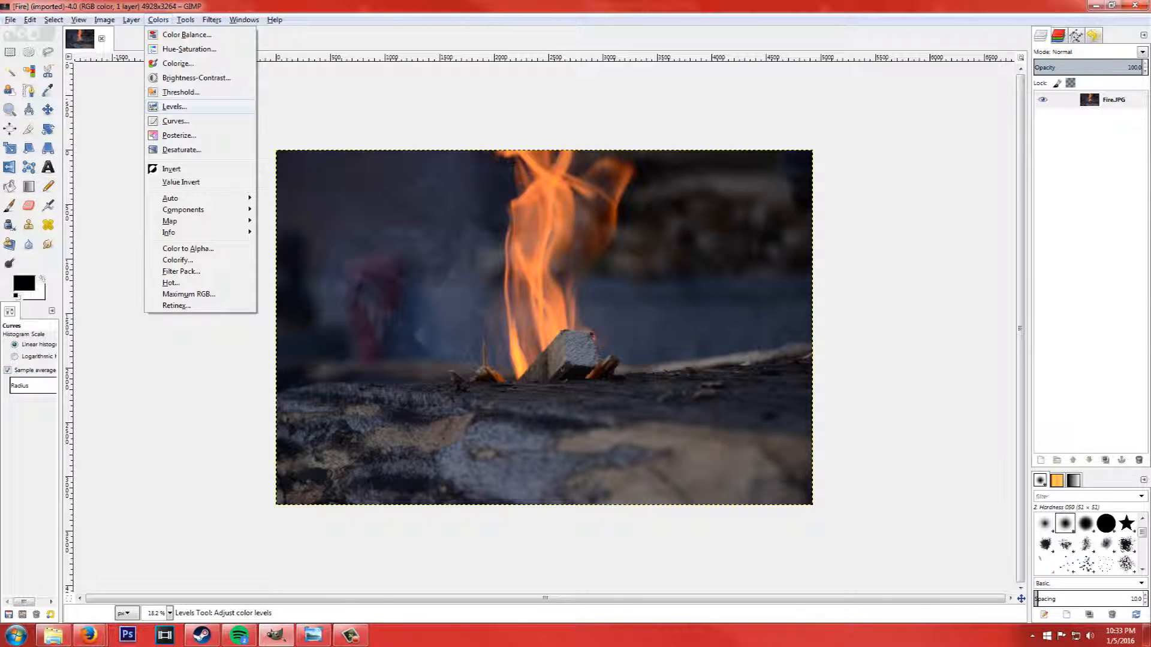
{"action": "key", "text": "Down"}
{"action": "key", "text": "Down"}
{"action": "key", "text": "Down"}
{"action": "key", "text": "Down"}
{"action": "key", "text": "Down"}
{"action": "key", "text": "Down"}
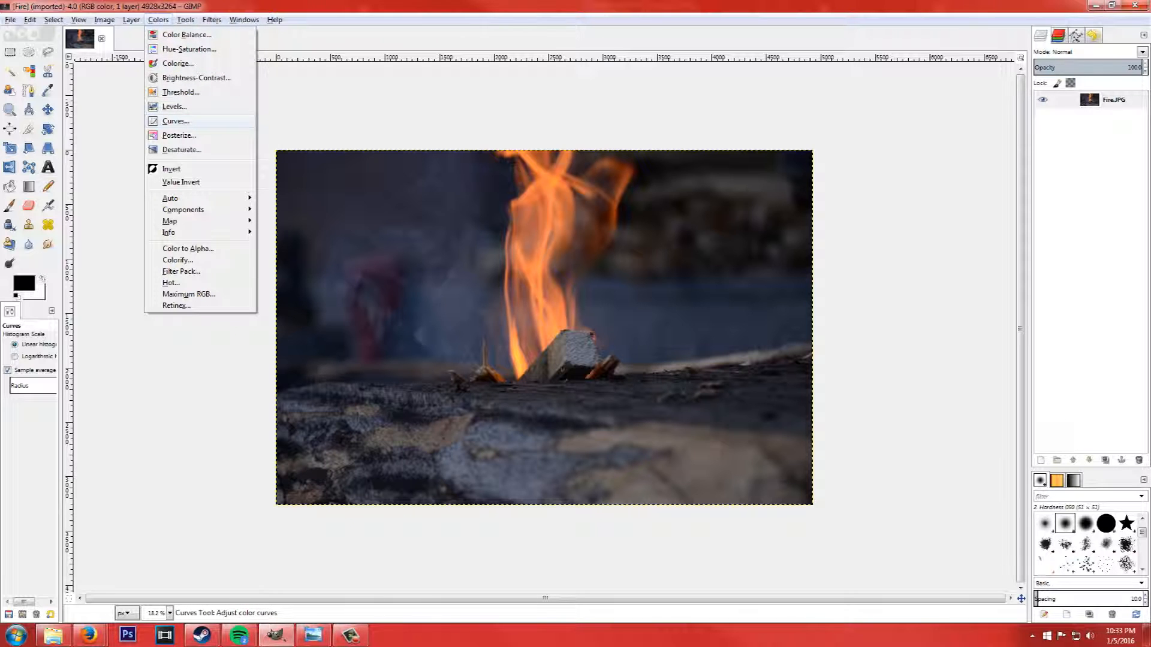
{"action": "key", "text": "Up"}
{"action": "key", "text": "Return"}
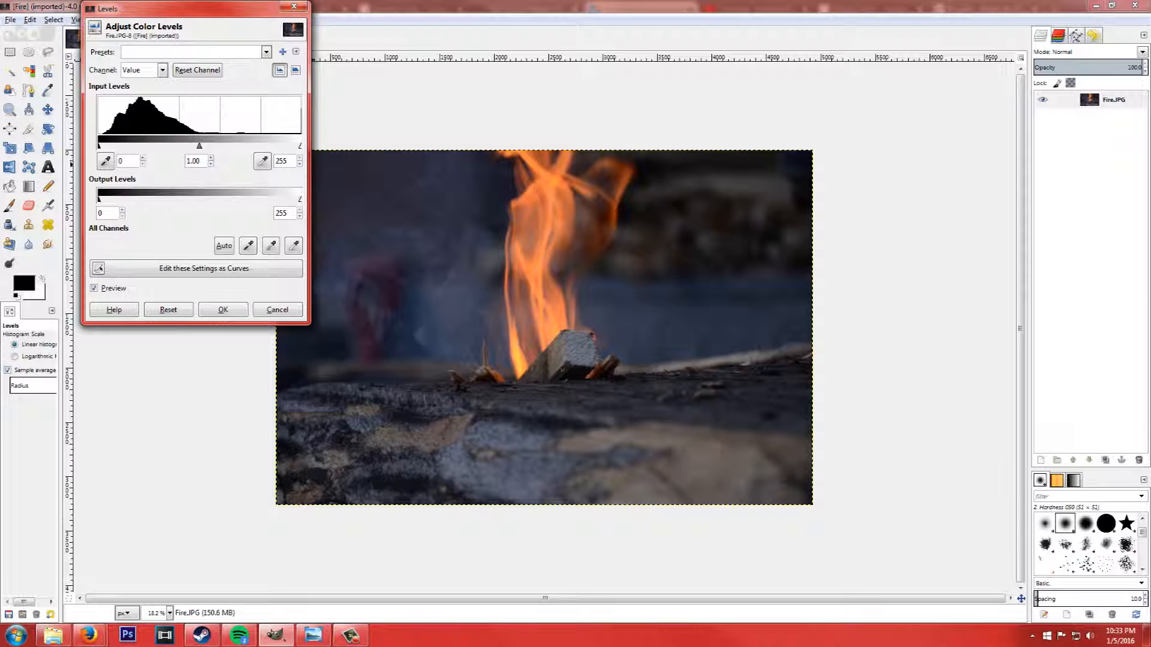
{"action": "left_click", "coordinate": [293, 7]}
Step: Start a Curves adjustment on the Fire photo, move its dialog clear of the image, and choose the Red channel
{"action": "left_click", "coordinate": [158, 19]}
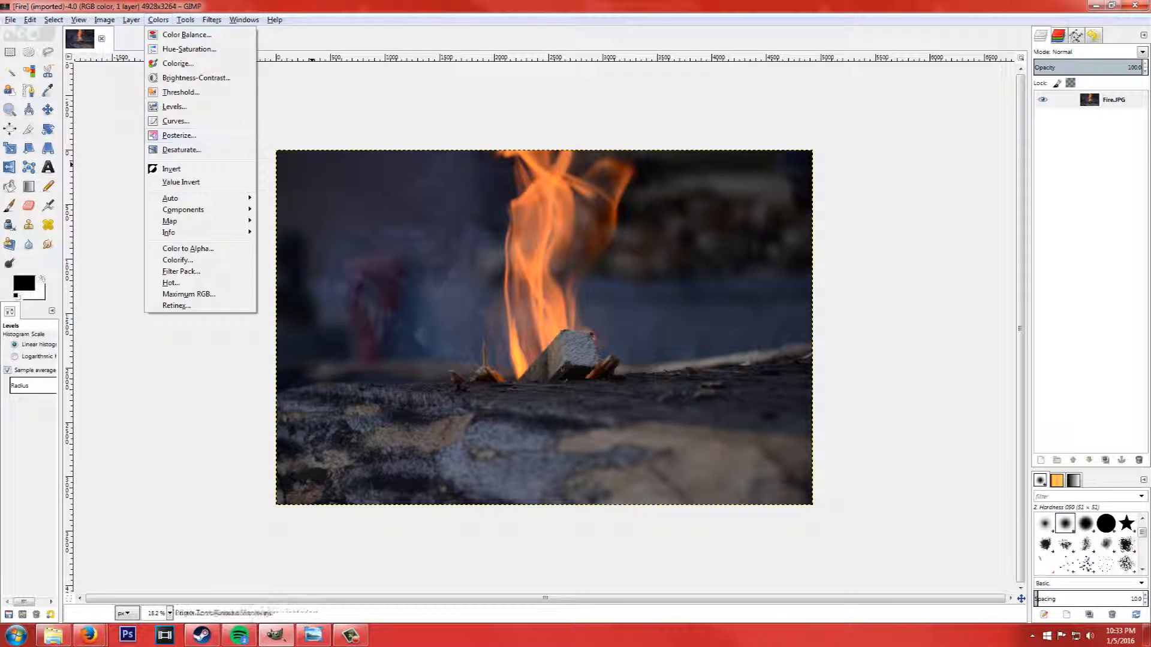
{"action": "left_click", "coordinate": [176, 120]}
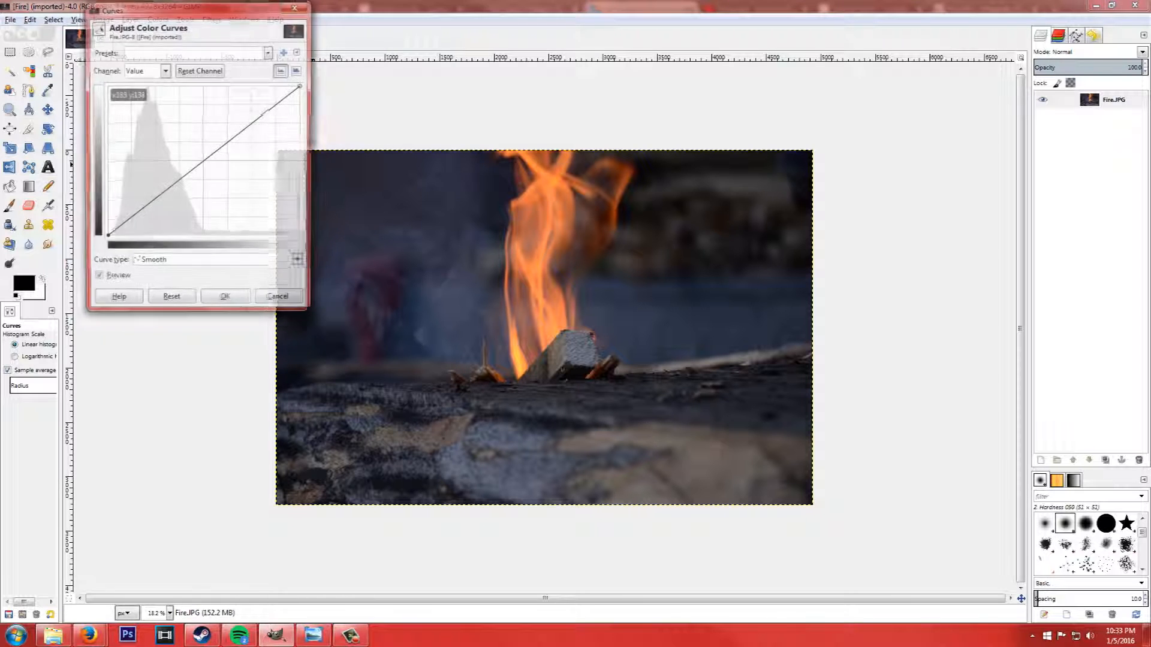
{"action": "left_click_drag", "start_coordinate": [180, 9], "coordinate": [137, 175]}
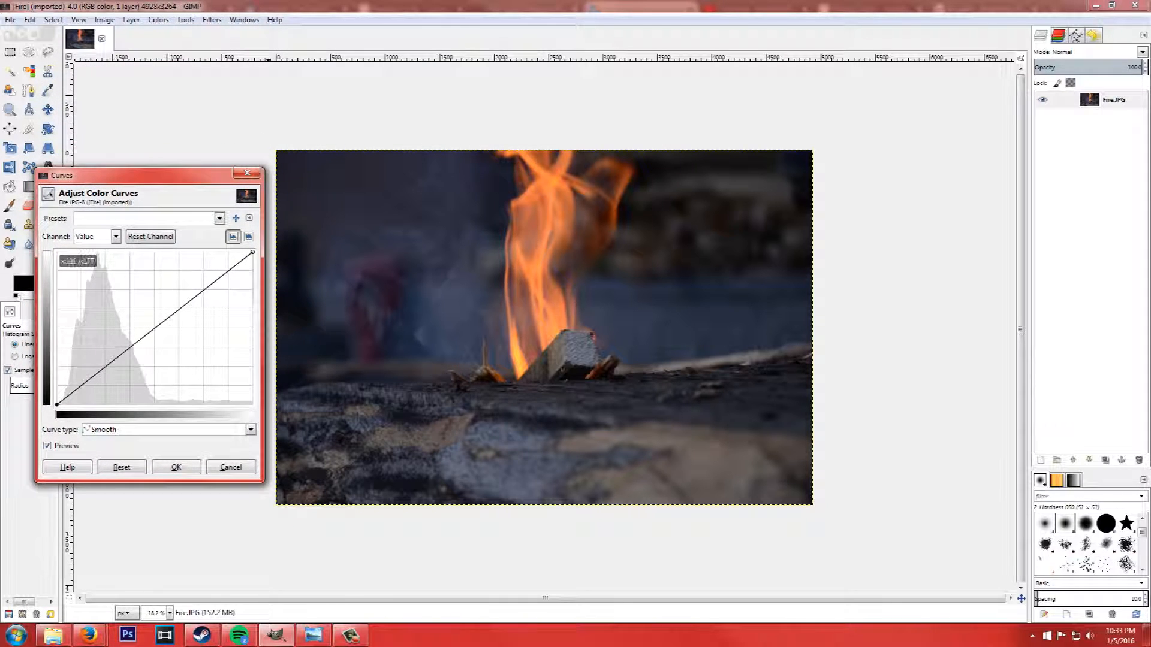
{"action": "left_click", "coordinate": [96, 236]}
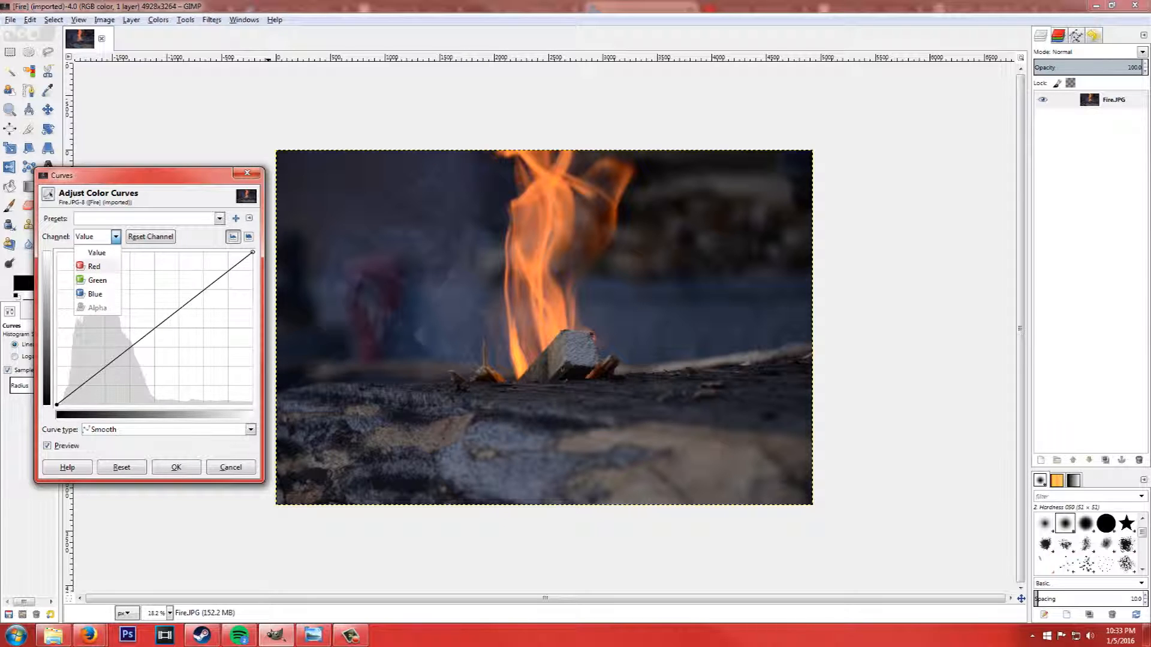
{"action": "left_click", "coordinate": [93, 266]}
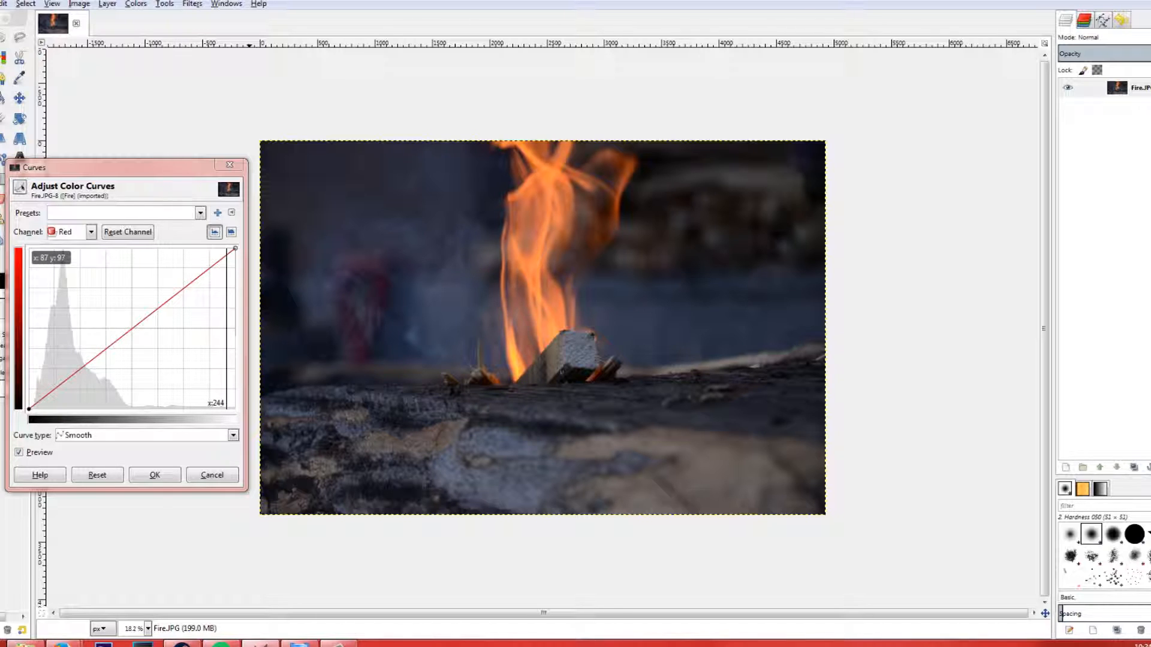
Step: Try pulling the middle of the red curve strongly downward, reset it, and locate the flame's tone on the curve
{"action": "left_click_drag", "start_coordinate": [105, 349], "coordinate": [170, 373]}
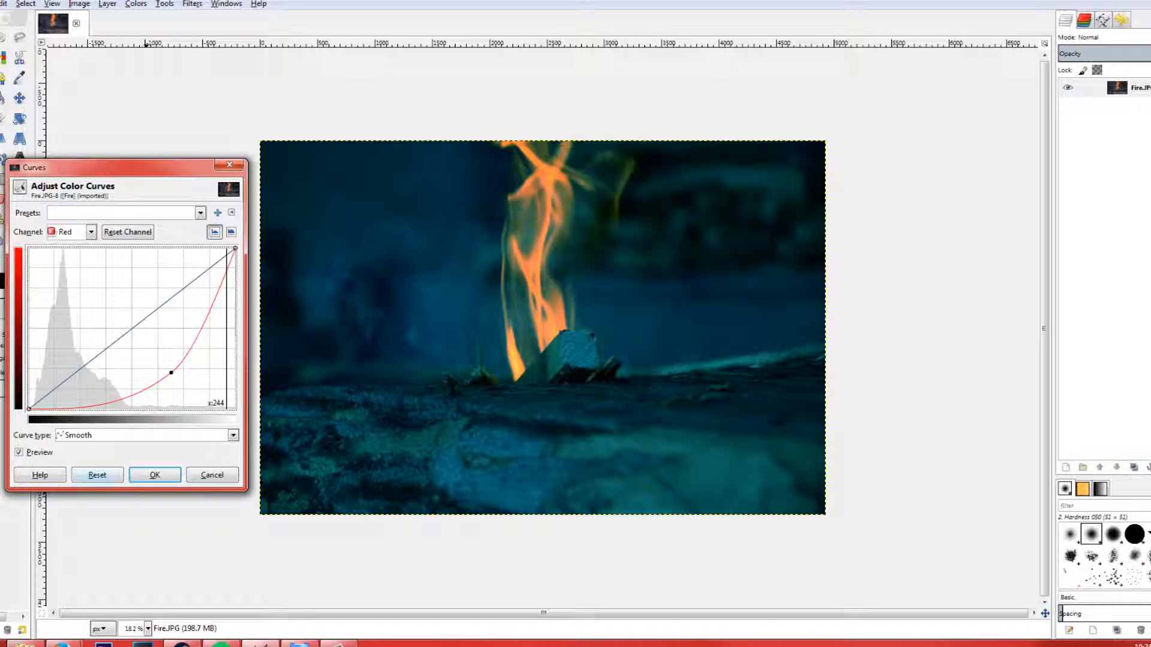
{"action": "left_click", "coordinate": [97, 474]}
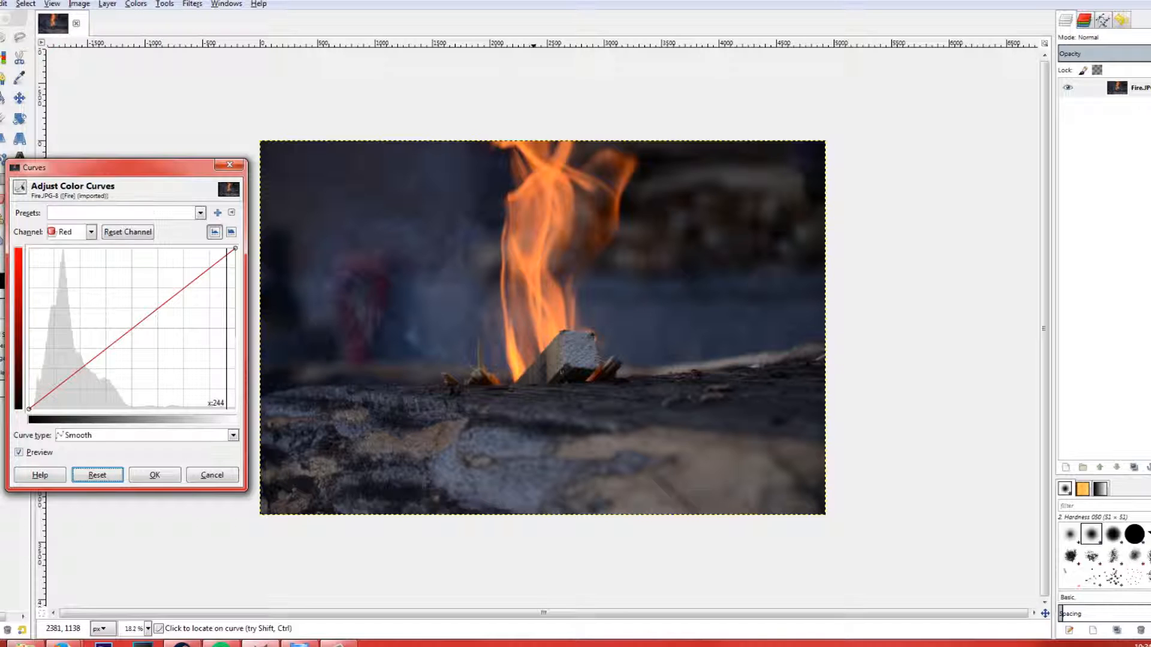
{"action": "left_click", "coordinate": [534, 272]}
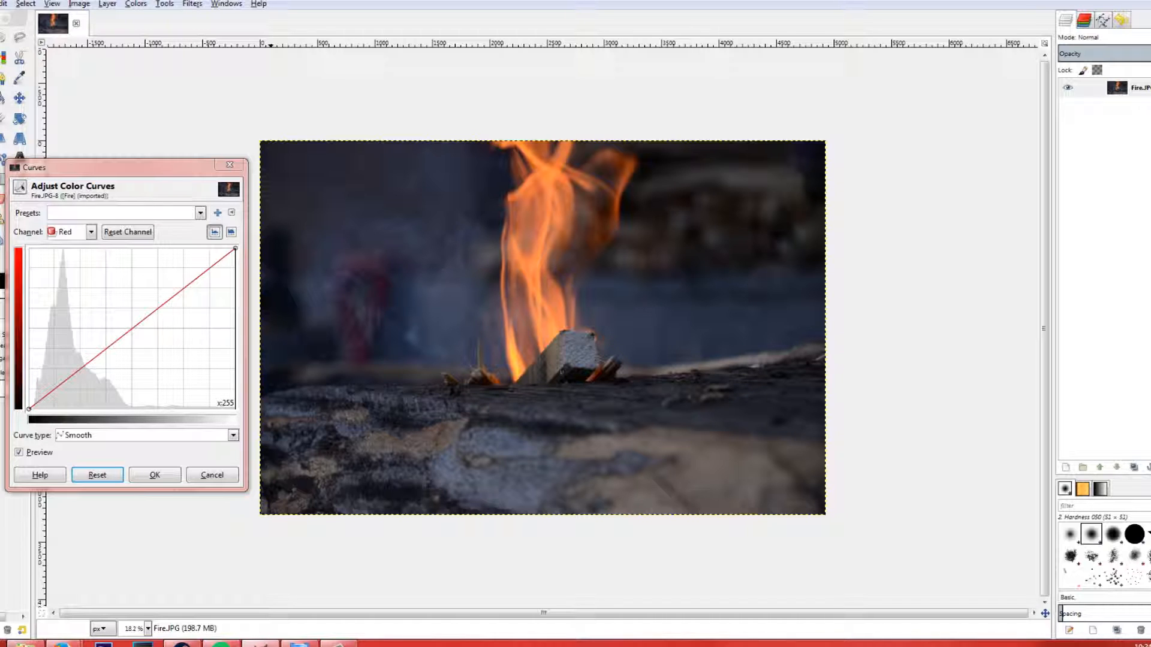
Step: Try the Freehand curve type with two rough strokes on the red curve, and reset the curve
{"action": "left_click", "coordinate": [147, 435]}
{"action": "left_click", "coordinate": [90, 464]}
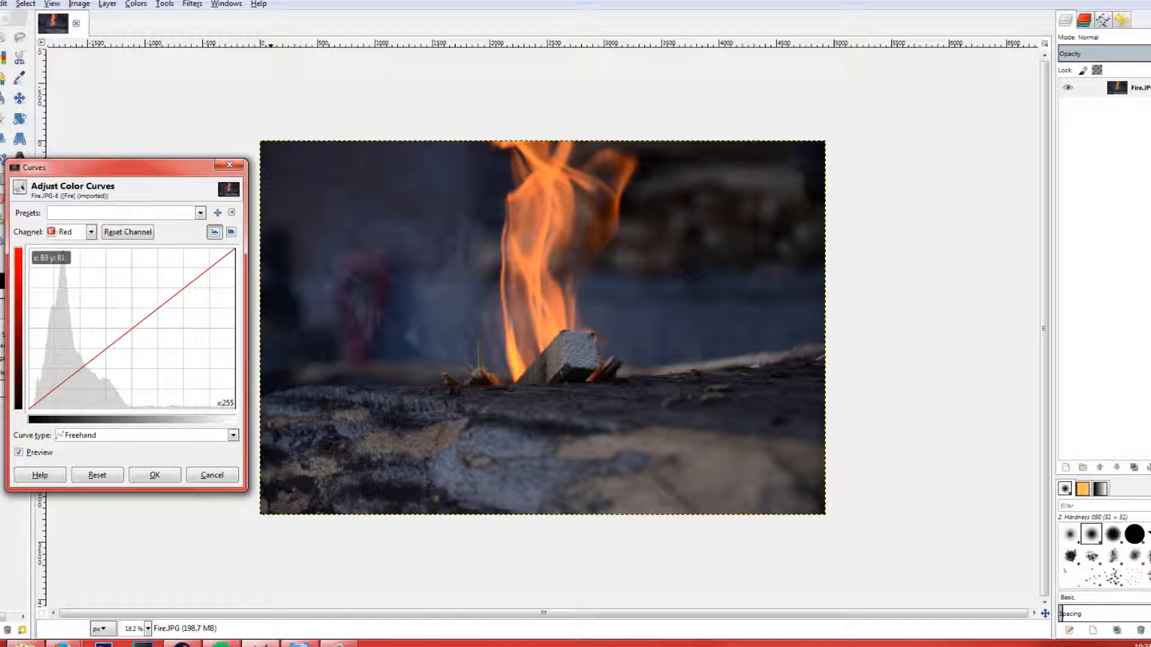
{"action": "mouse_move", "coordinate": [96, 359]}
{"action": "left_mouse_down"}
{"action": "mouse_move", "coordinate": [150, 372]}
{"action": "mouse_move", "coordinate": [198, 353]}
{"action": "mouse_move", "coordinate": [234, 251]}
{"action": "left_mouse_up"}
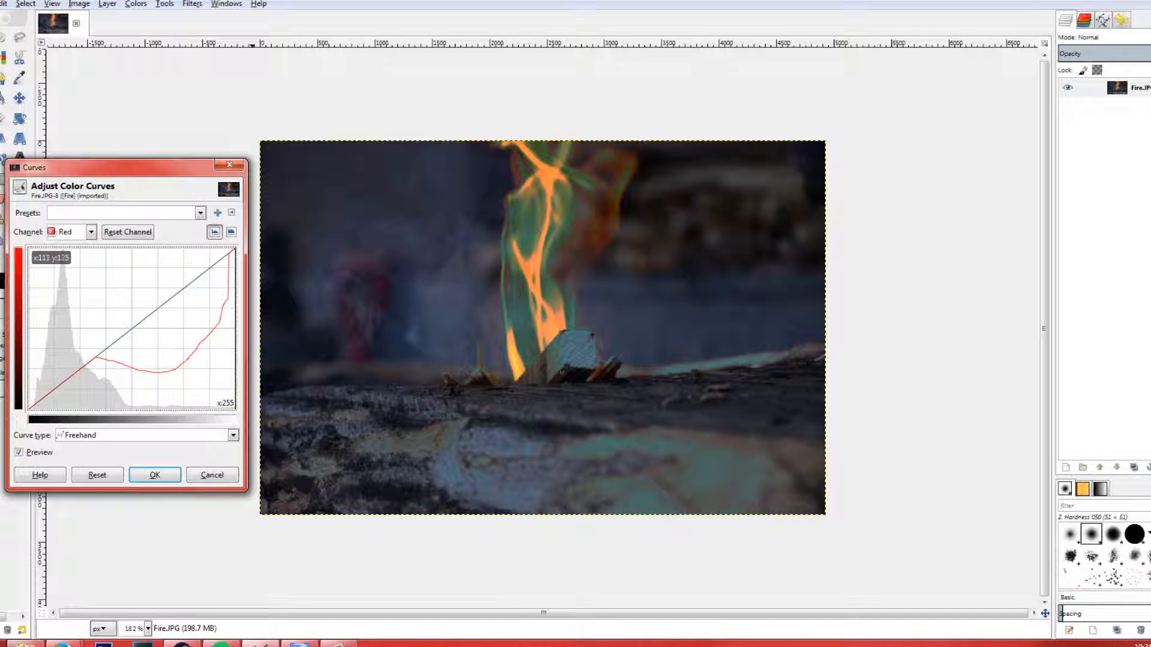
{"action": "mouse_move", "coordinate": [114, 360]}
{"action": "left_mouse_down"}
{"action": "mouse_move", "coordinate": [118, 287]}
{"action": "mouse_move", "coordinate": [173, 261]}
{"action": "left_mouse_up"}
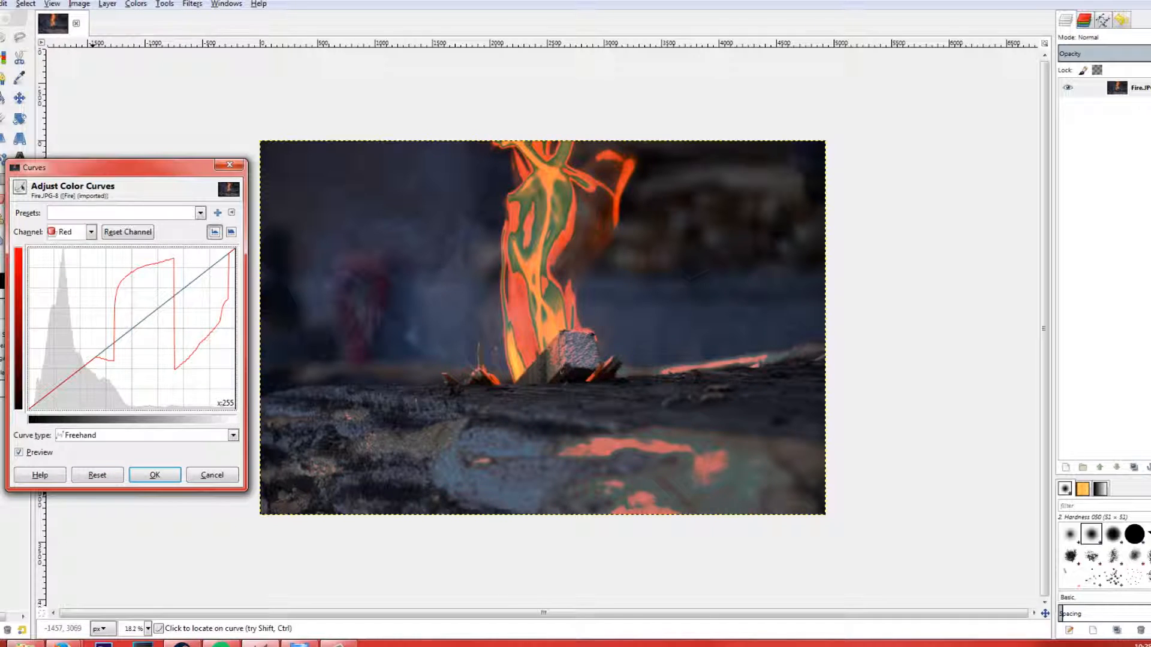
{"action": "left_click", "coordinate": [97, 475]}
Step: Try raising a shadow point of the red curve with the Smooth curve type, and reset the curve
{"action": "left_click", "coordinate": [144, 436]}
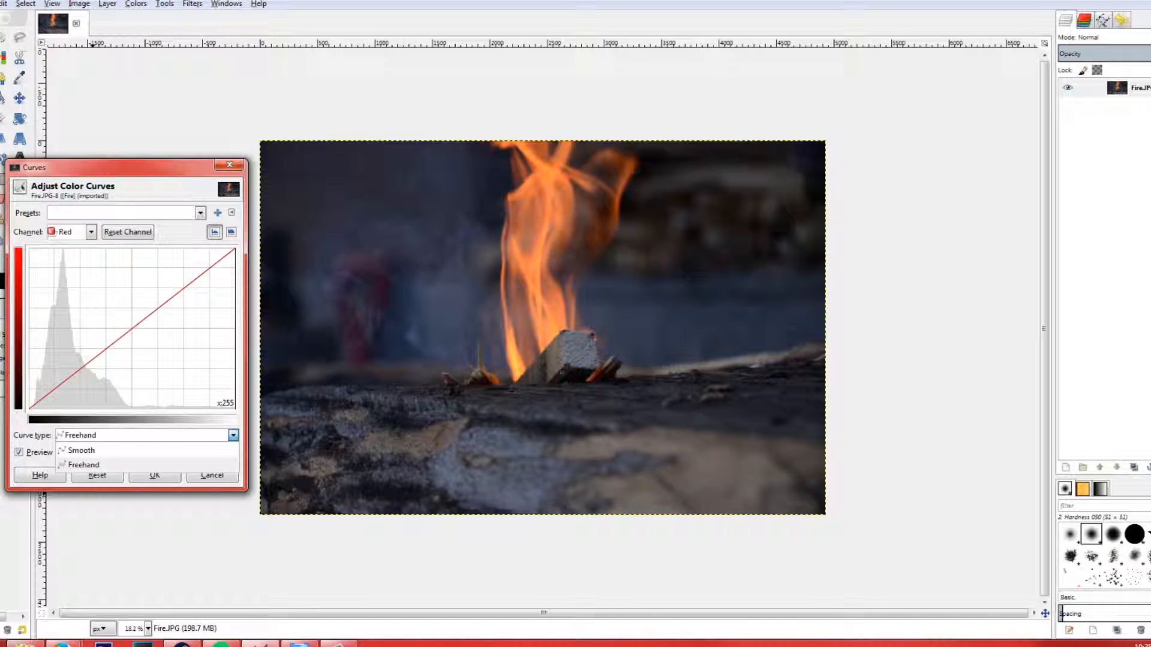
{"action": "left_click", "coordinate": [81, 450]}
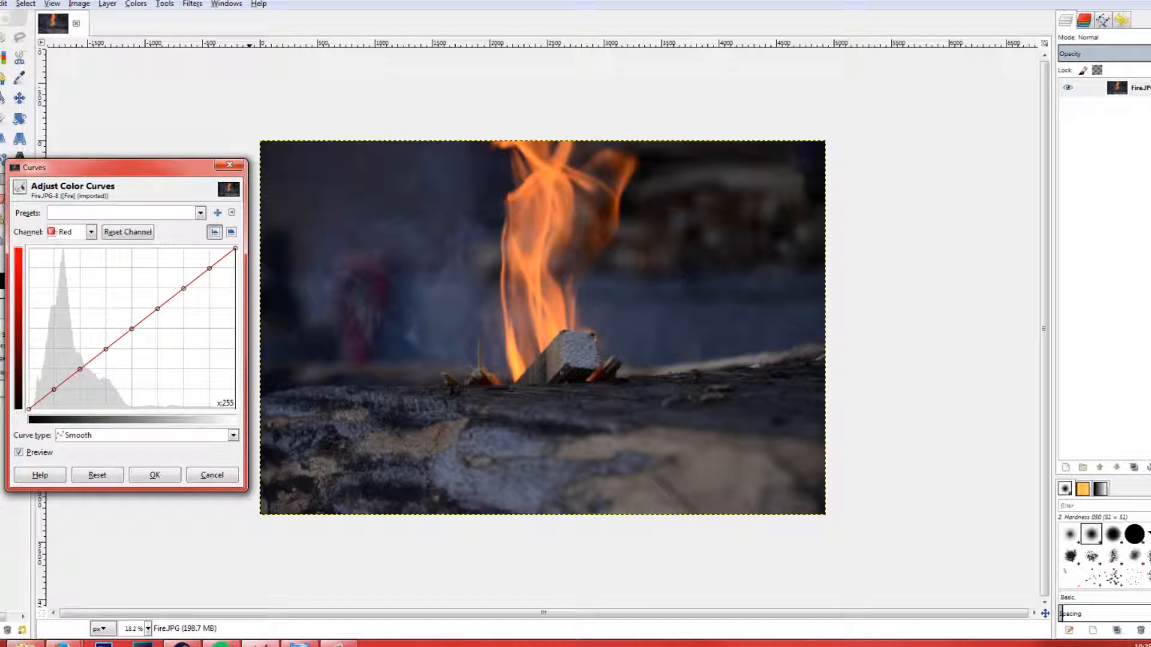
{"action": "left_click_drag", "start_coordinate": [54, 389], "coordinate": [52, 363]}
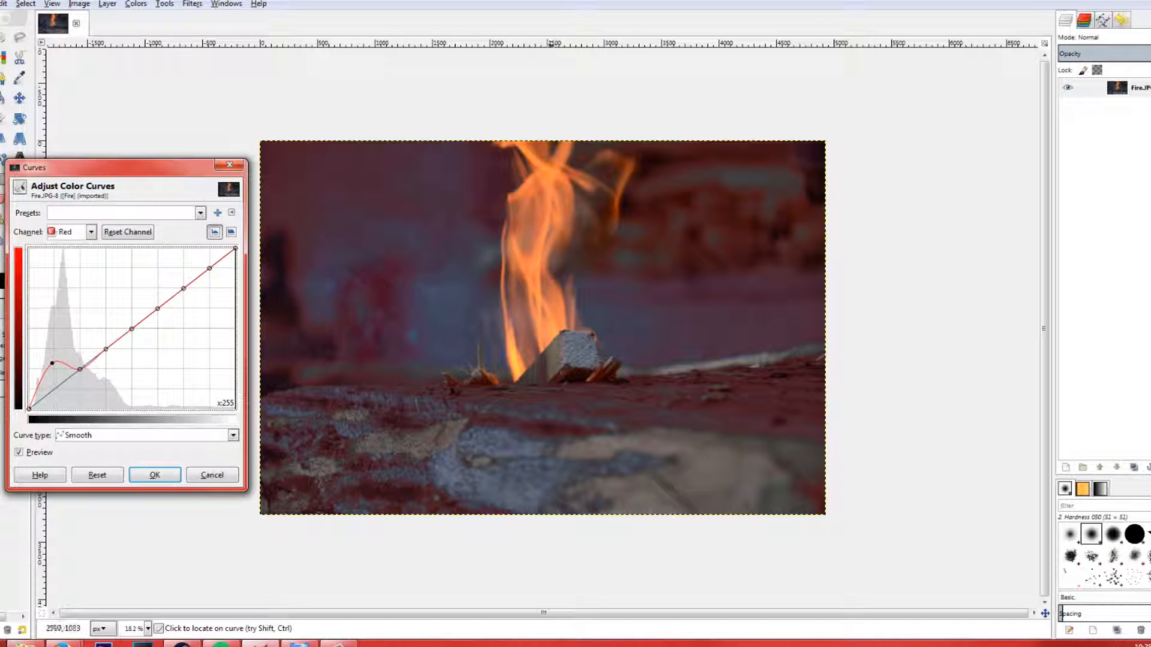
{"action": "left_click", "coordinate": [96, 475]}
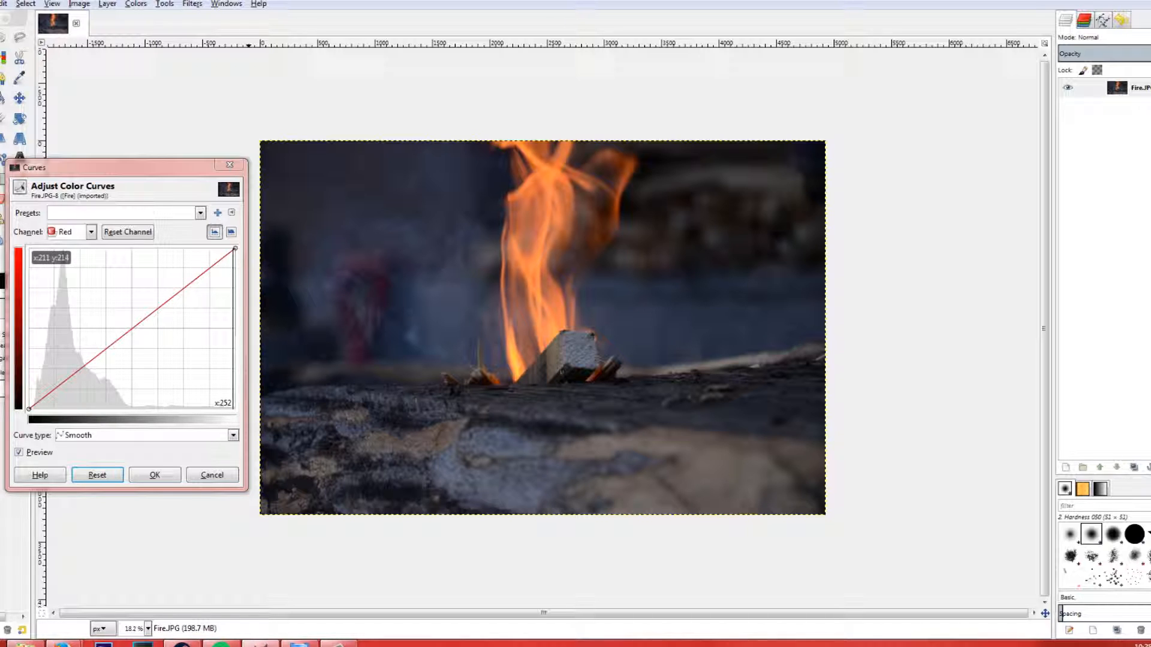
Step: Shape the red curve into a gentle S, raising the highlights slightly and lowering the midtones just below the diagonal
{"action": "left_click_drag", "start_coordinate": [213, 264], "coordinate": [215, 255]}
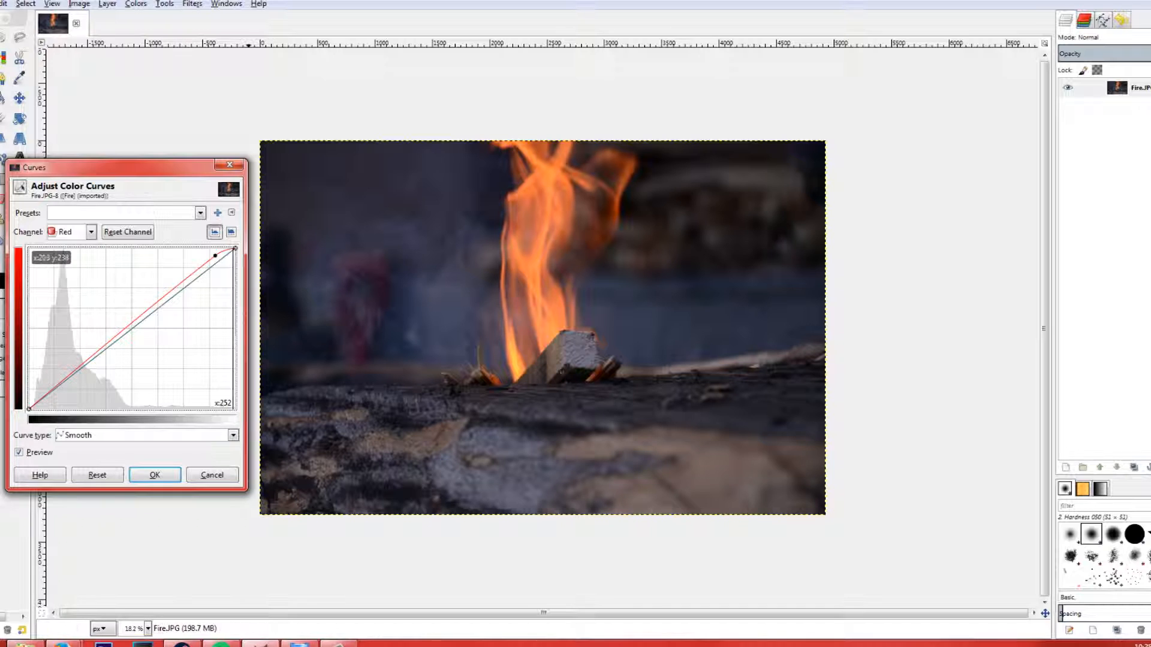
{"action": "left_click", "coordinate": [194, 270]}
{"action": "mouse_move", "coordinate": [196, 268]}
{"action": "left_mouse_down"}
{"action": "mouse_move", "coordinate": [205, 248]}
{"action": "mouse_move", "coordinate": [227, 255]}
{"action": "mouse_move", "coordinate": [197, 273]}
{"action": "left_mouse_up"}
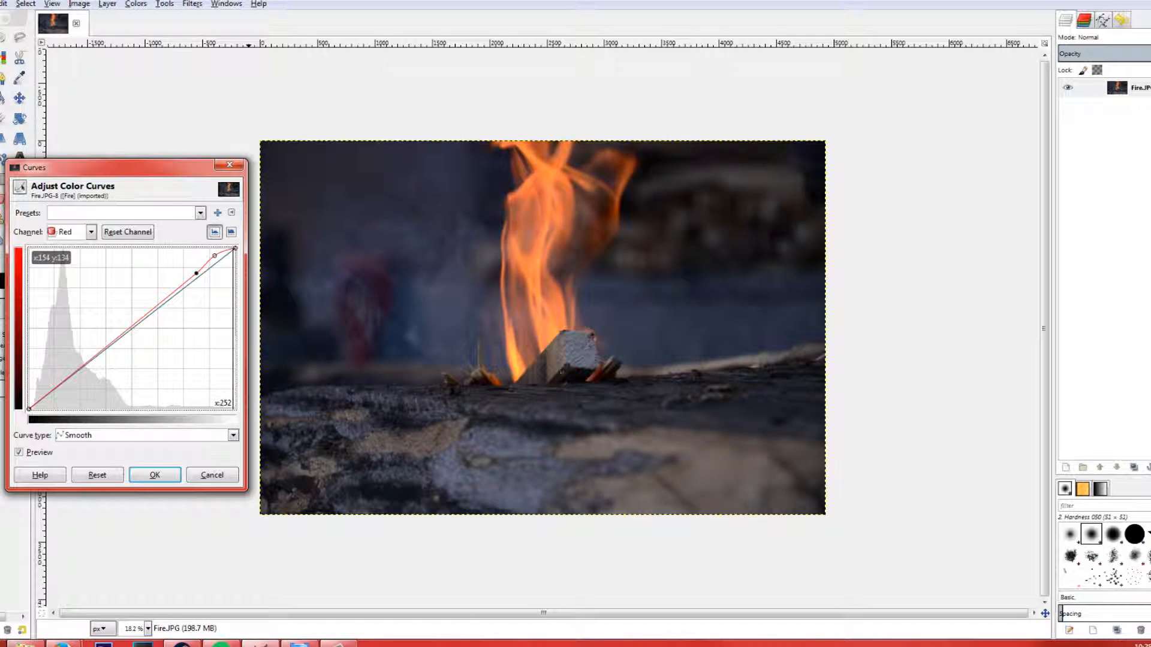
{"action": "left_click_drag", "start_coordinate": [161, 304], "coordinate": [165, 312]}
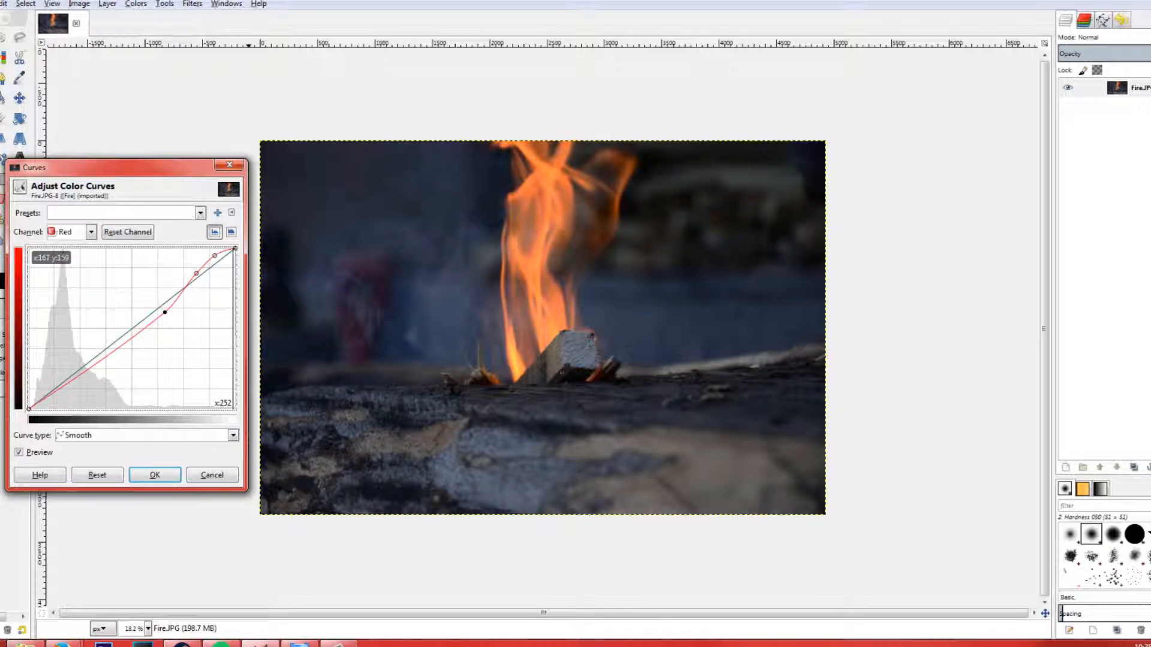
{"action": "left_click_drag", "start_coordinate": [187, 283], "coordinate": [195, 274]}
{"action": "left_click_drag", "start_coordinate": [165, 312], "coordinate": [159, 312]}
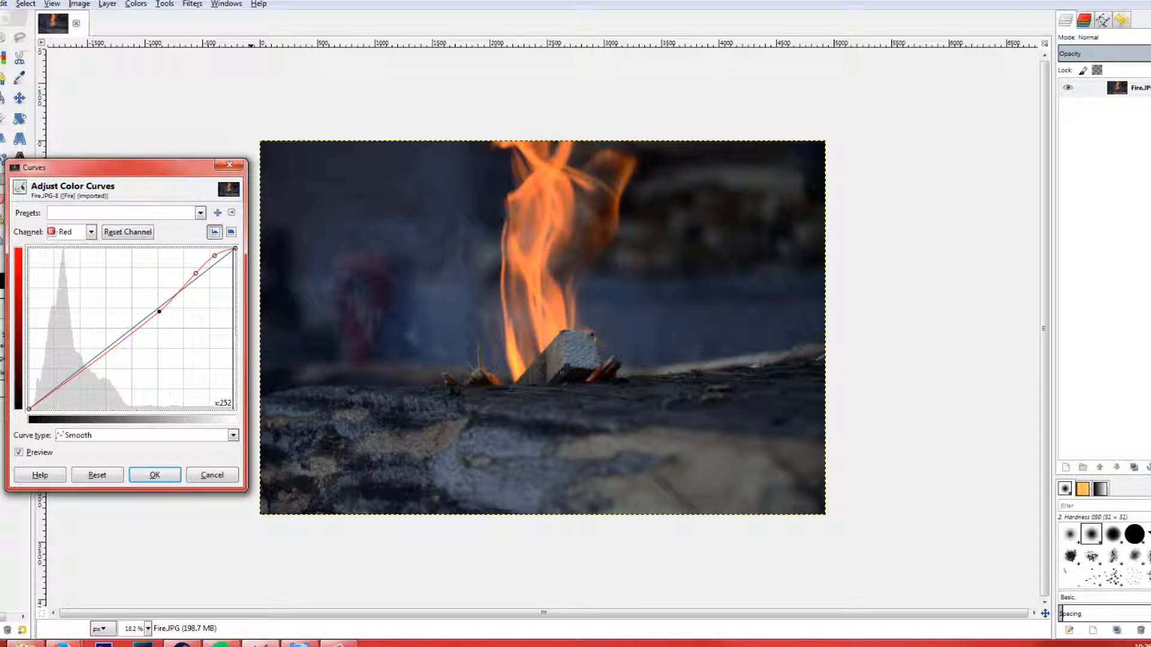
Step: On the Green channel, raise the curve's upper midtones above the diagonal and anchor its darker tones near the diagonal
{"action": "left_click", "coordinate": [90, 232]}
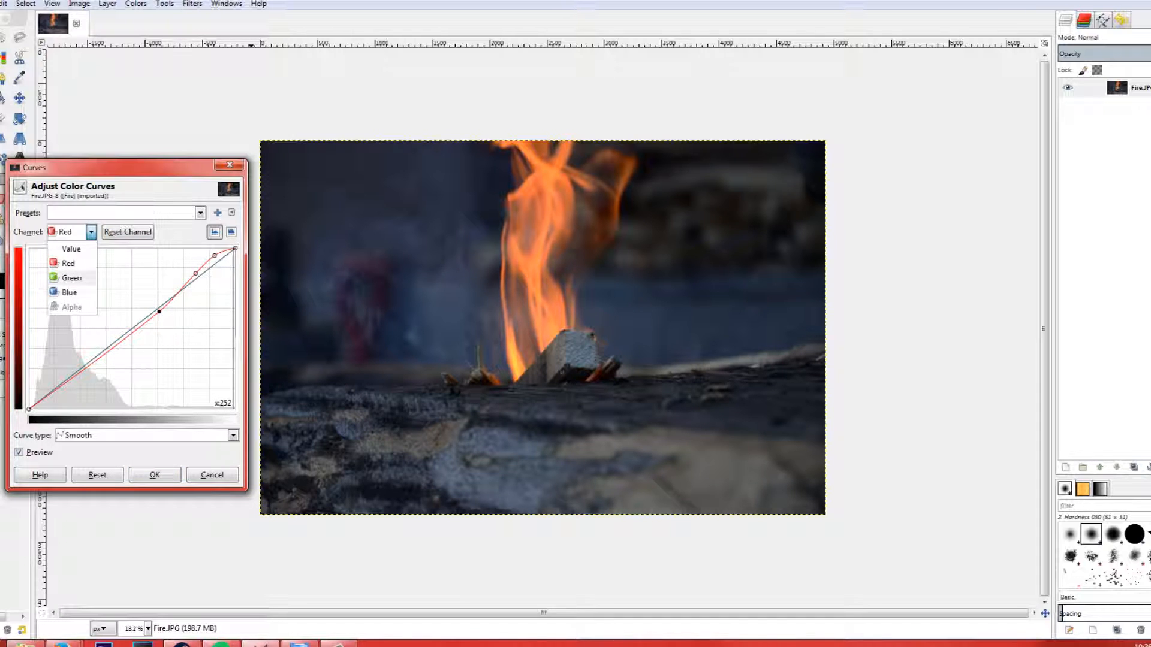
{"action": "left_click", "coordinate": [72, 278]}
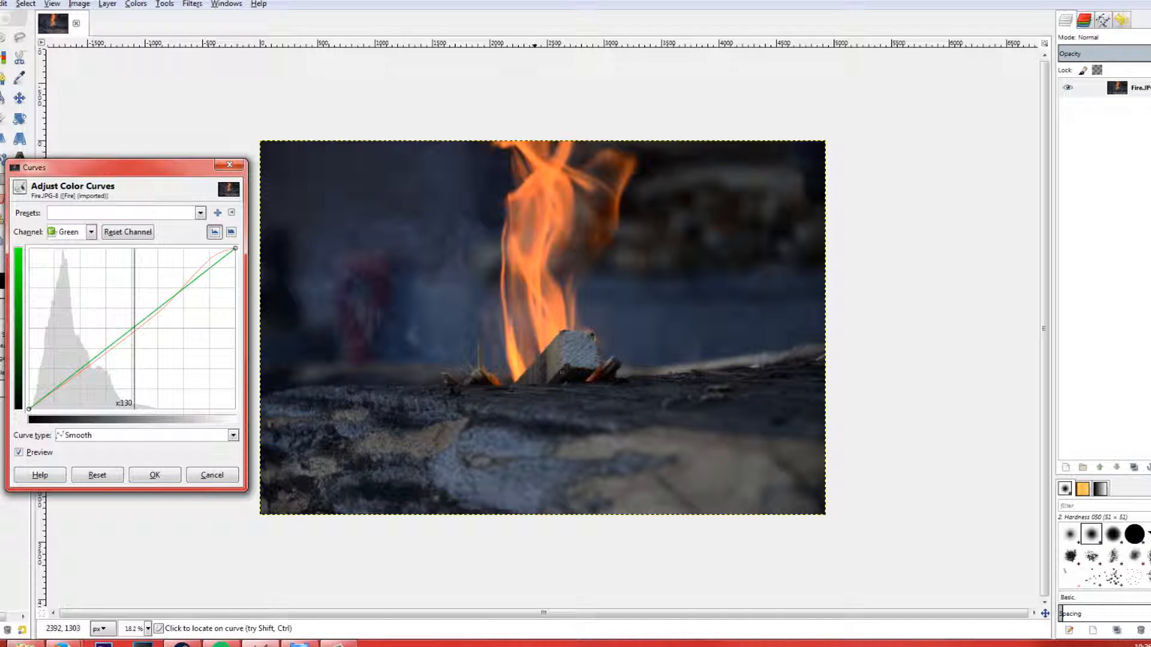
{"action": "left_click", "coordinate": [531, 287]}
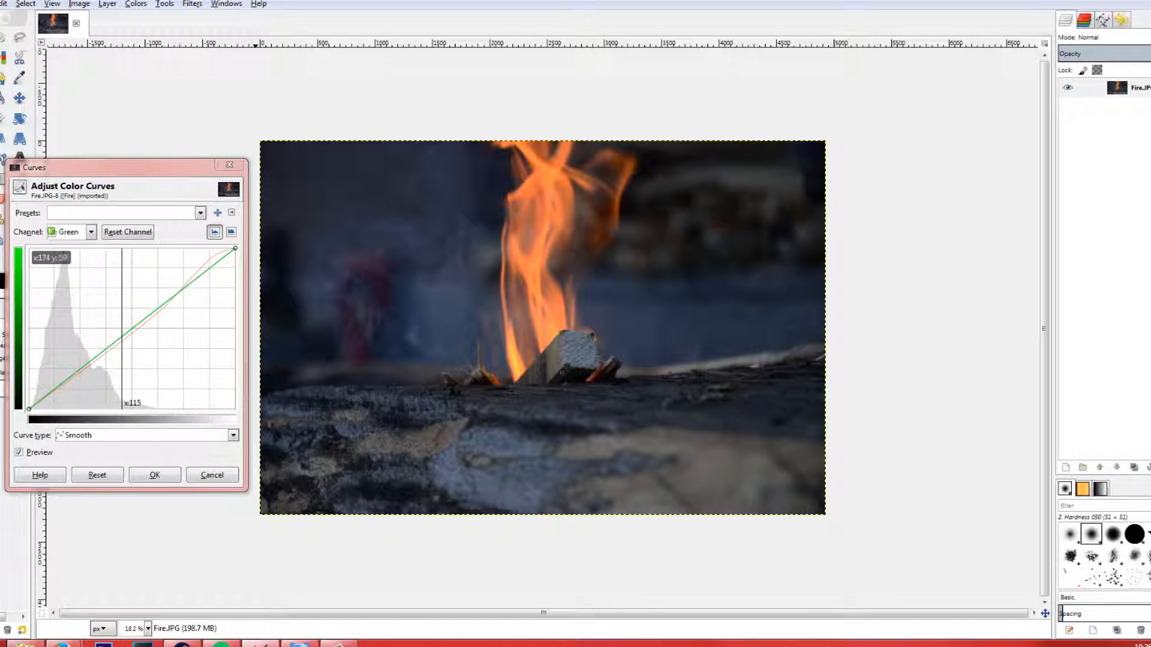
{"action": "left_click_drag", "start_coordinate": [123, 335], "coordinate": [124, 329]}
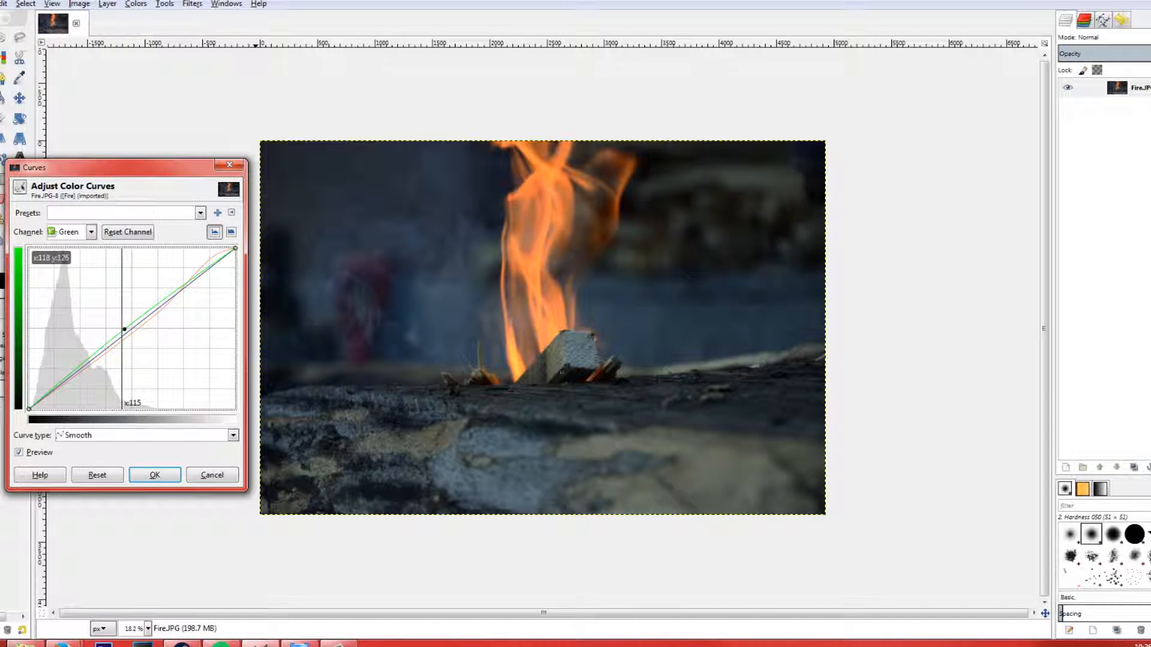
{"action": "mouse_move", "coordinate": [147, 313]}
{"action": "left_mouse_down"}
{"action": "mouse_move", "coordinate": [154, 319]}
{"action": "mouse_move", "coordinate": [146, 301]}
{"action": "left_mouse_up"}
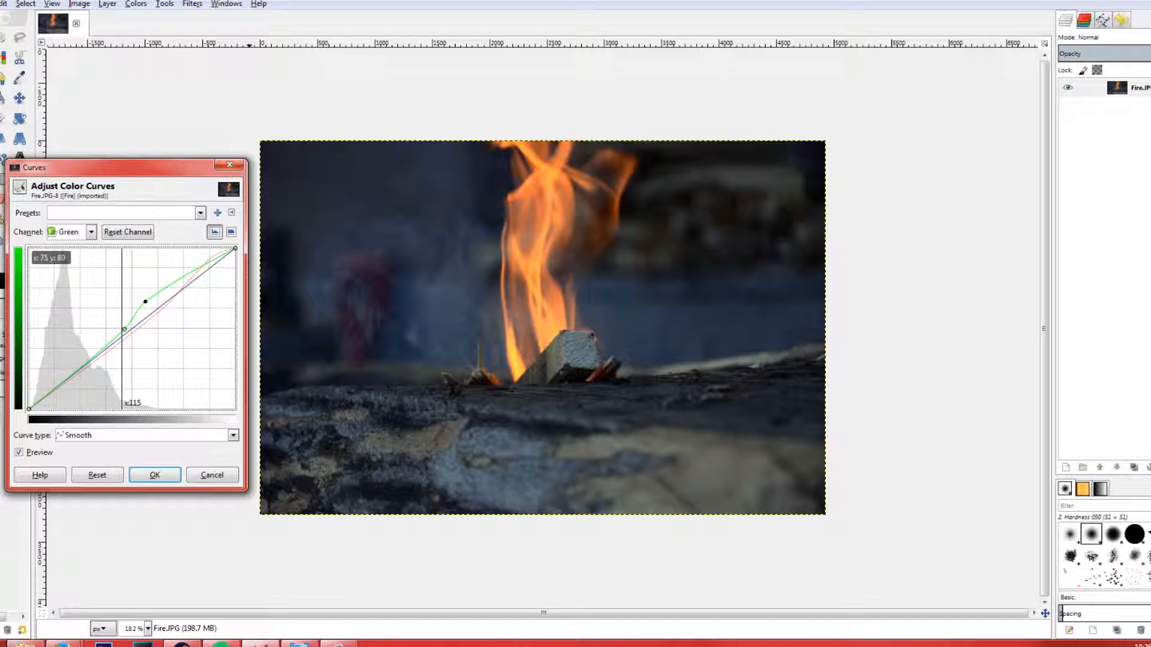
{"action": "left_click", "coordinate": [92, 356]}
{"action": "left_click_drag", "start_coordinate": [93, 355], "coordinate": [100, 353]}
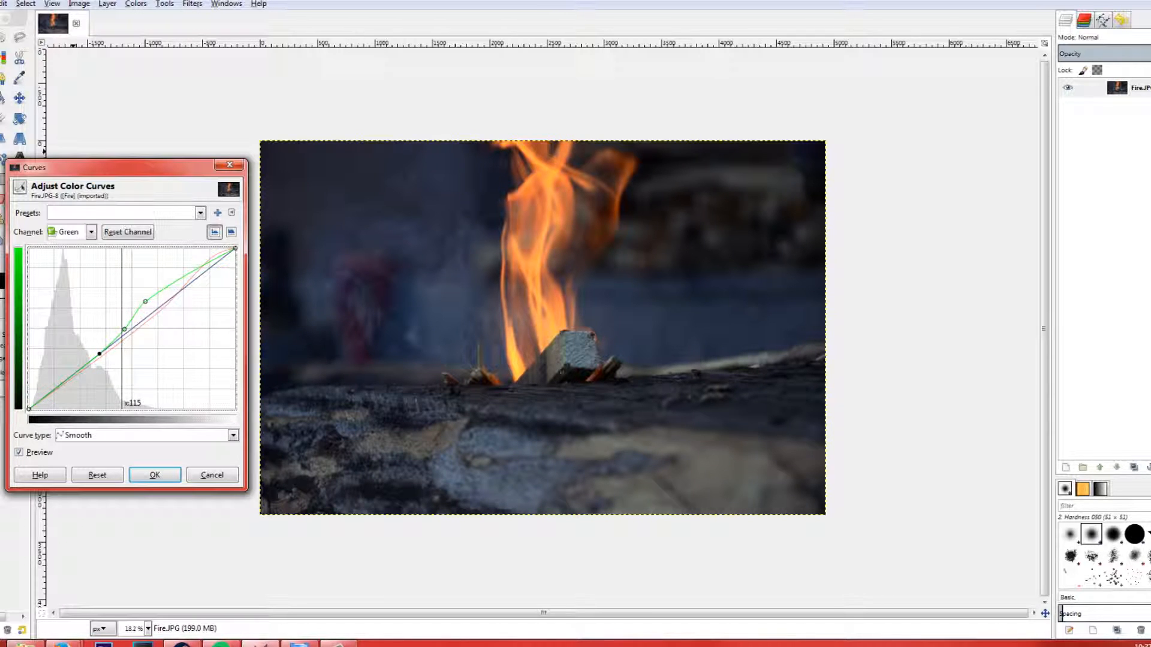
Step: On the Blue channel, locate the background and log tones and anchor the curve's midpoint near the diagonal
{"action": "left_click", "coordinate": [91, 232]}
{"action": "left_click", "coordinate": [68, 292]}
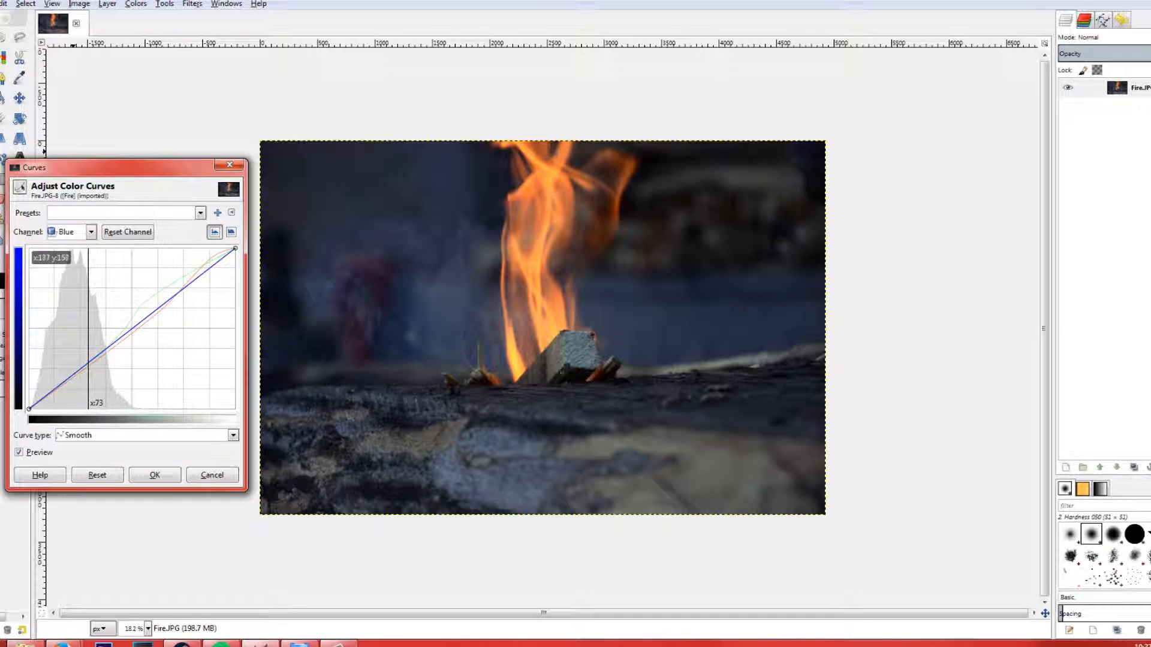
{"action": "left_click", "coordinate": [422, 299]}
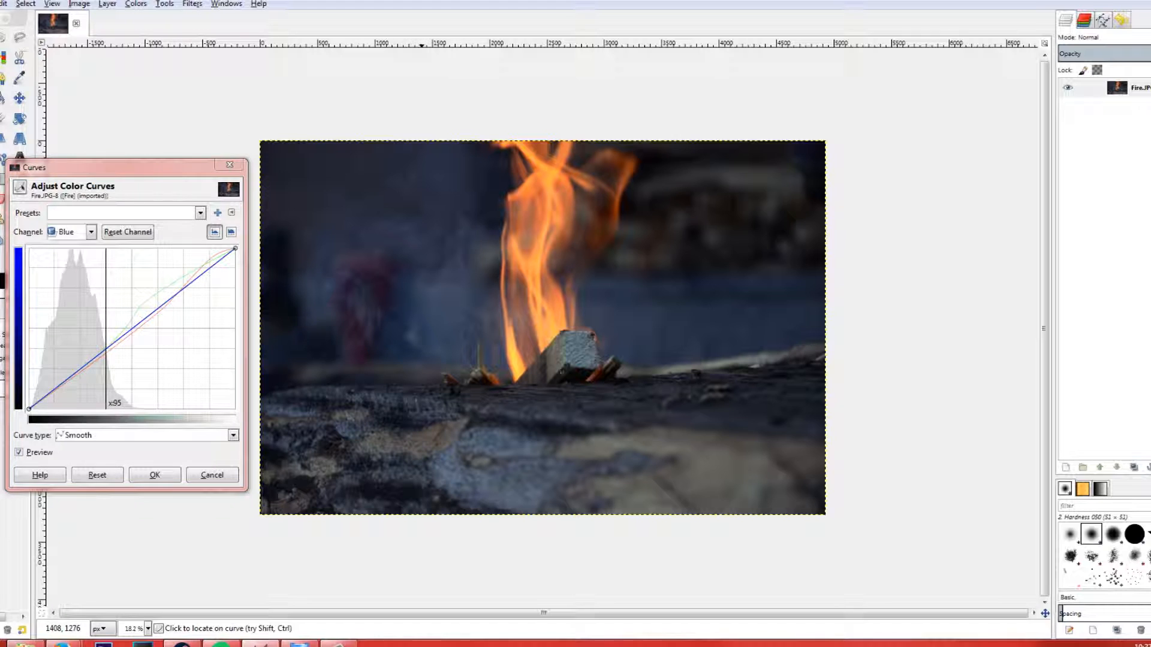
{"action": "left_click", "coordinate": [334, 449]}
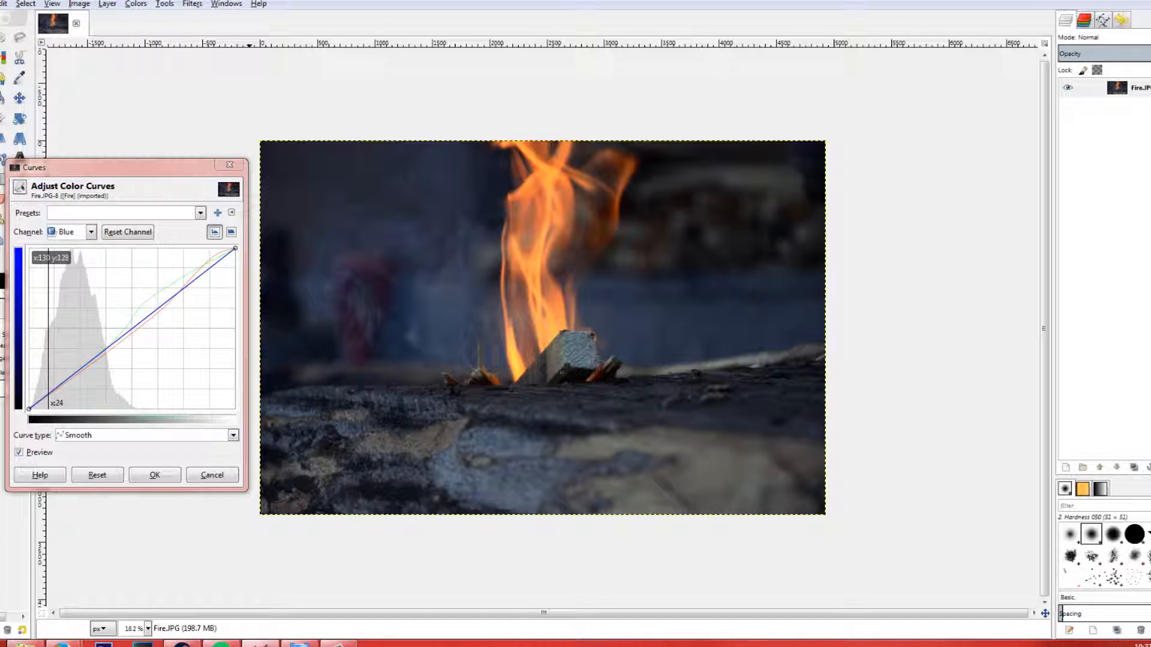
{"action": "left_click_drag", "start_coordinate": [134, 328], "coordinate": [144, 349]}
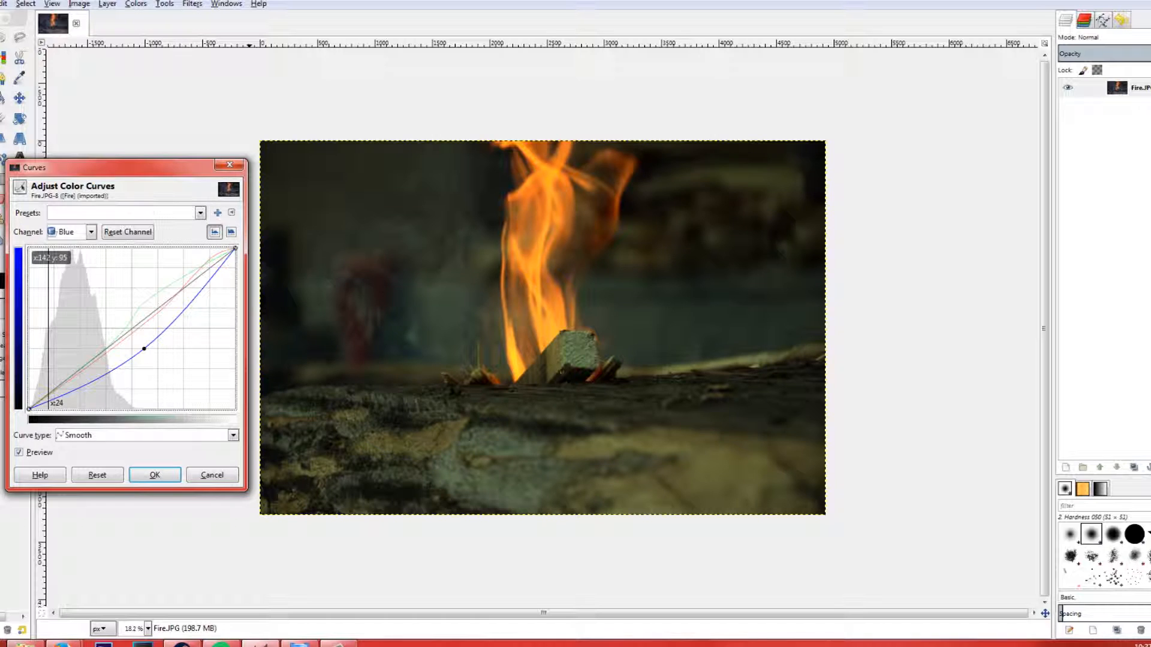
{"action": "left_click_drag", "start_coordinate": [144, 349], "coordinate": [131, 327]}
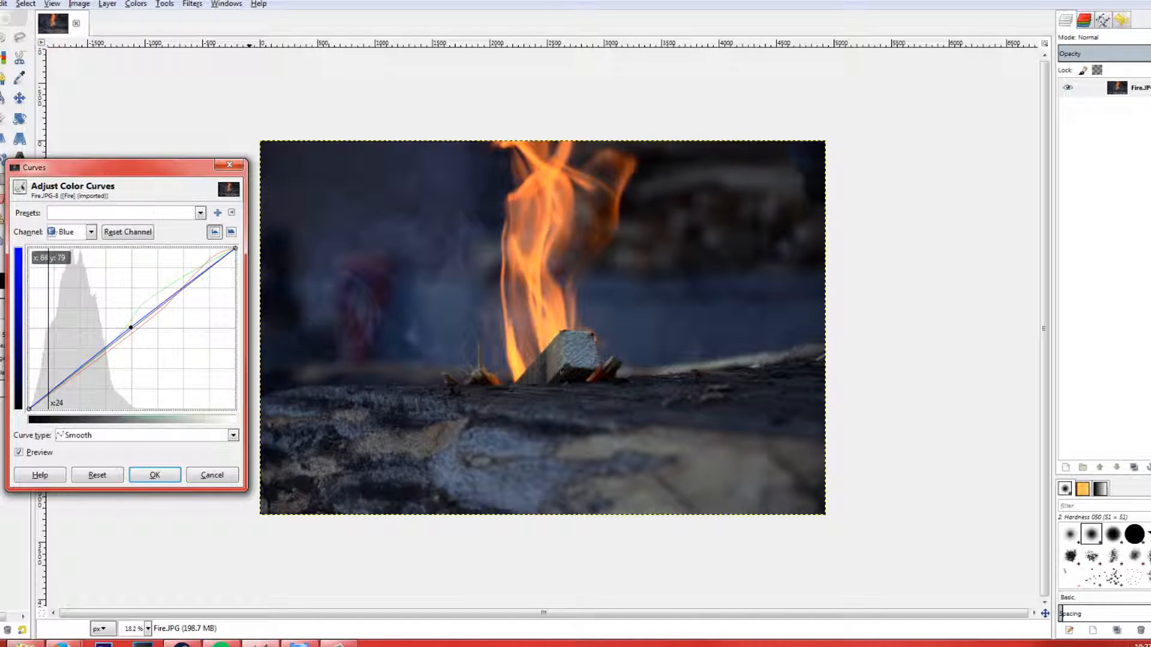
Step: Lift the blue curve's shadows slightly, anchor its highlights near the diagonal, and apply the Curves adjustment
{"action": "left_click", "coordinate": [89, 358]}
{"action": "left_click_drag", "start_coordinate": [88, 359], "coordinate": [88, 355]}
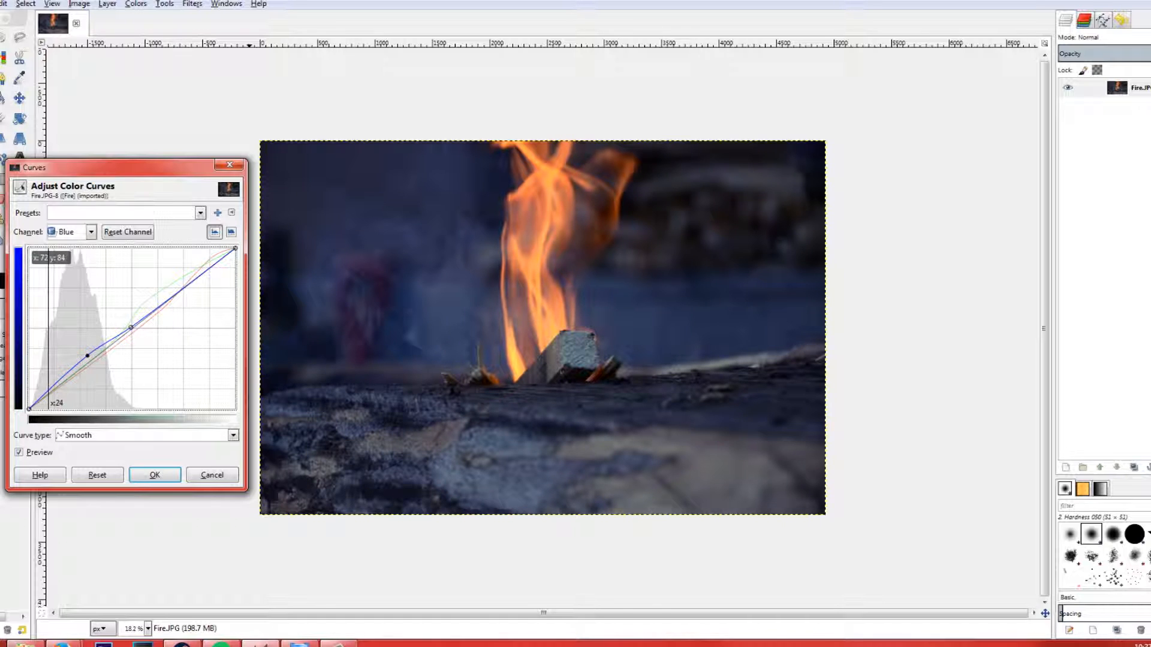
{"action": "mouse_move", "coordinate": [206, 272]}
{"action": "left_mouse_down"}
{"action": "mouse_move", "coordinate": [187, 352]}
{"action": "mouse_move", "coordinate": [182, 275]}
{"action": "mouse_move", "coordinate": [198, 276]}
{"action": "left_mouse_up"}
{"action": "left_click_drag", "start_coordinate": [63, 375], "coordinate": [62, 377]}
{"action": "mouse_move", "coordinate": [85, 357]}
{"action": "left_mouse_down"}
{"action": "mouse_move", "coordinate": [101, 371]}
{"action": "mouse_move", "coordinate": [92, 353]}
{"action": "left_mouse_up"}
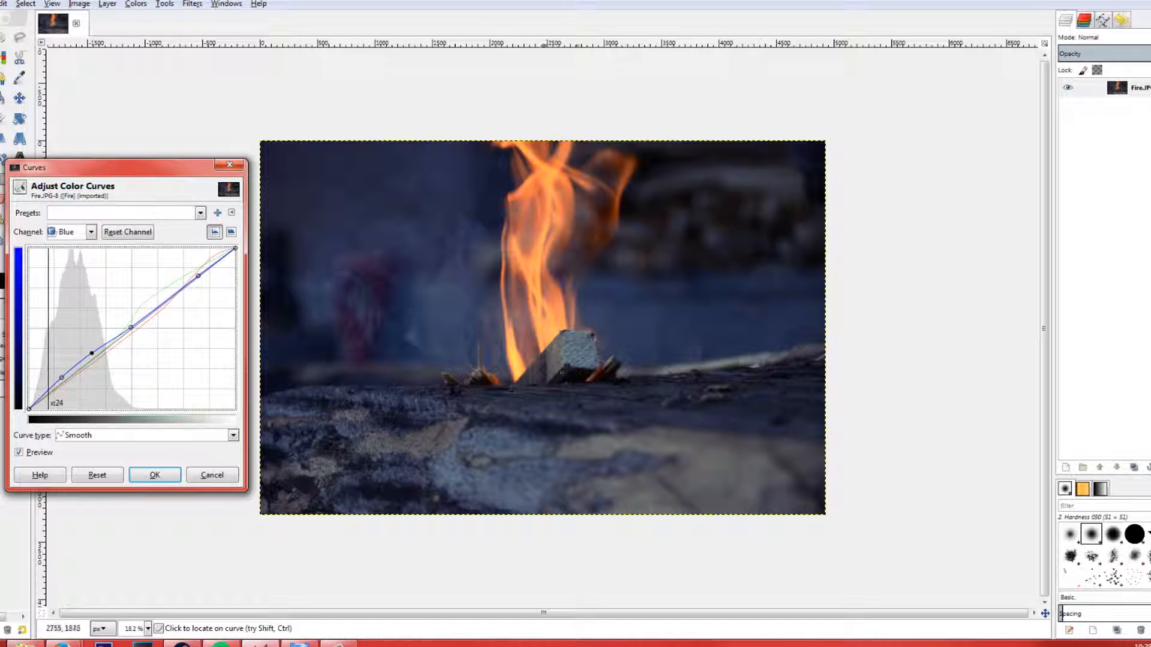
{"action": "key", "text": "Return"}
Step: Start another Curves adjustment on the color-corrected photo with the Value channel
{"action": "key", "text": "alt+c"}
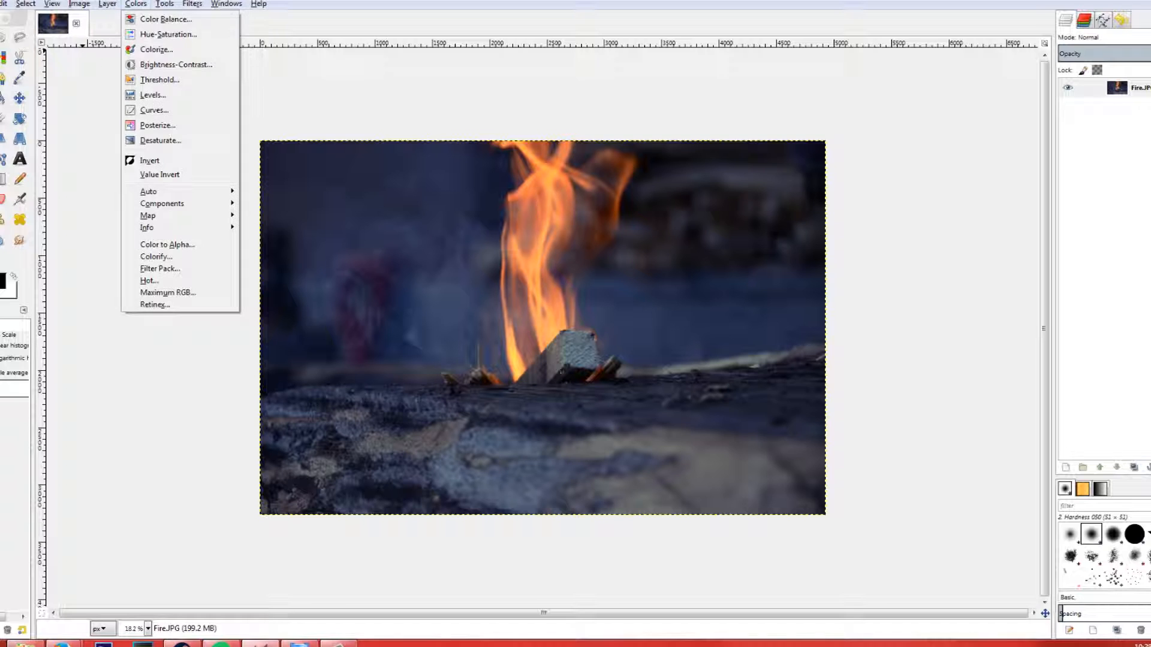
{"action": "key", "text": "Return"}
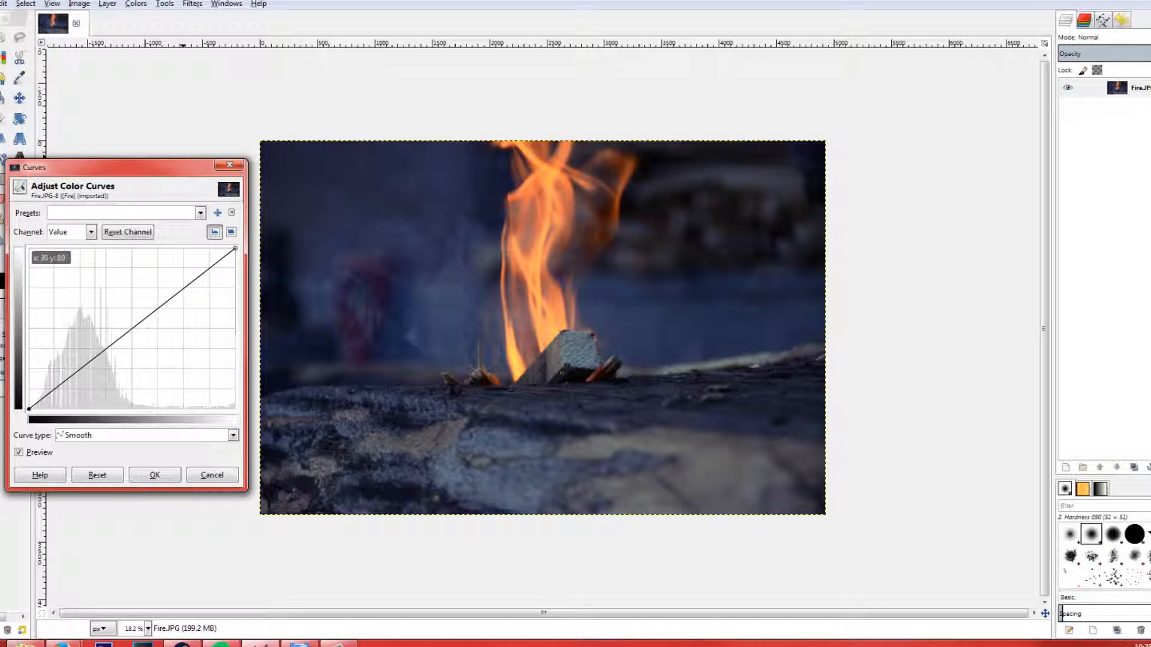